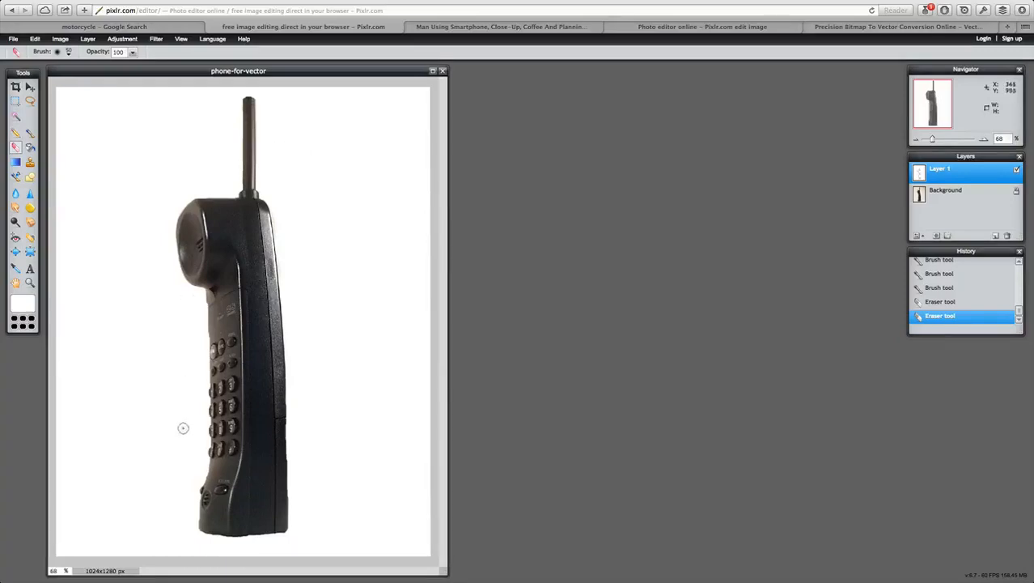
click(840, 28)
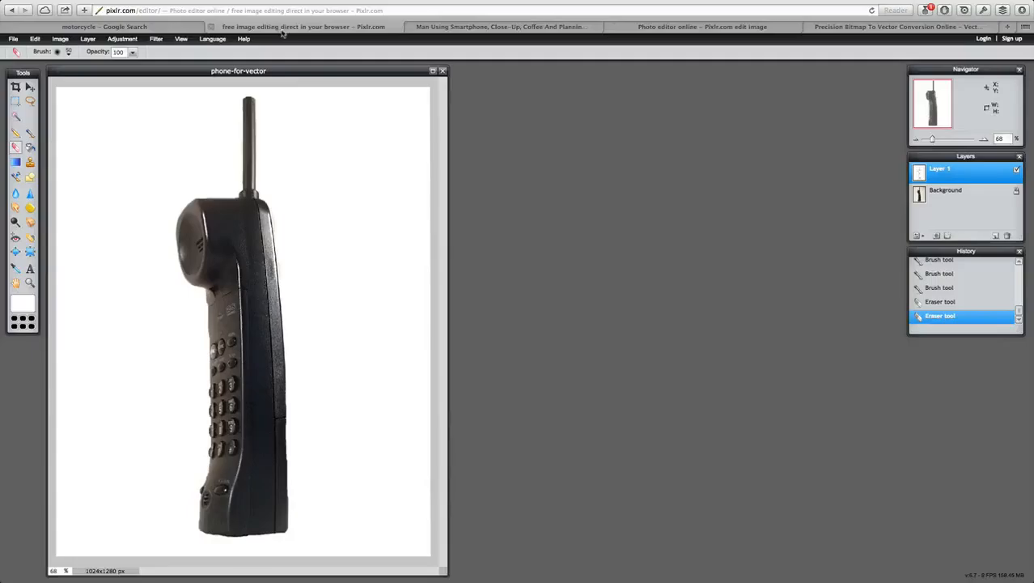
click(210, 27)
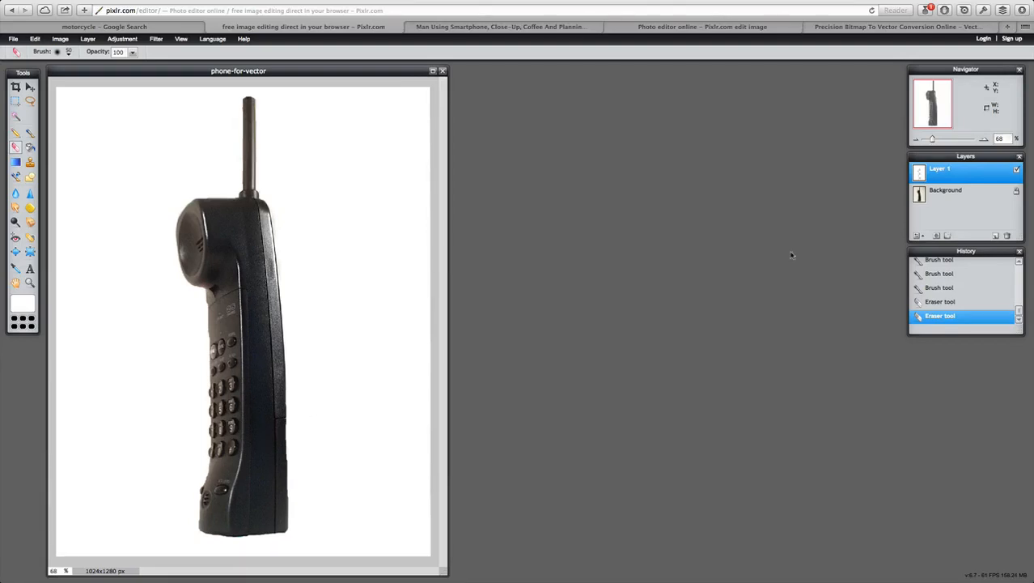
click(848, 26)
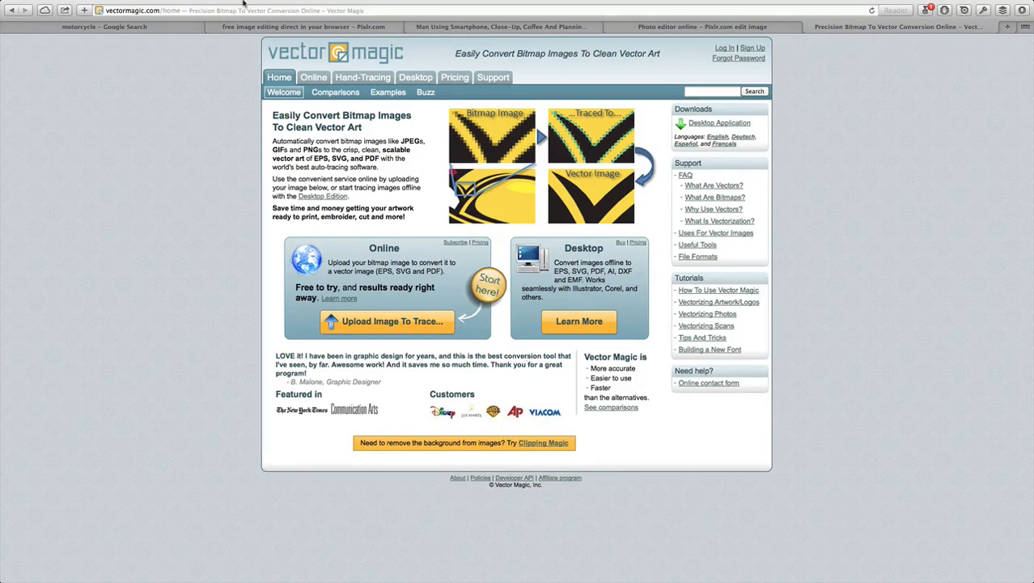
click(271, 48)
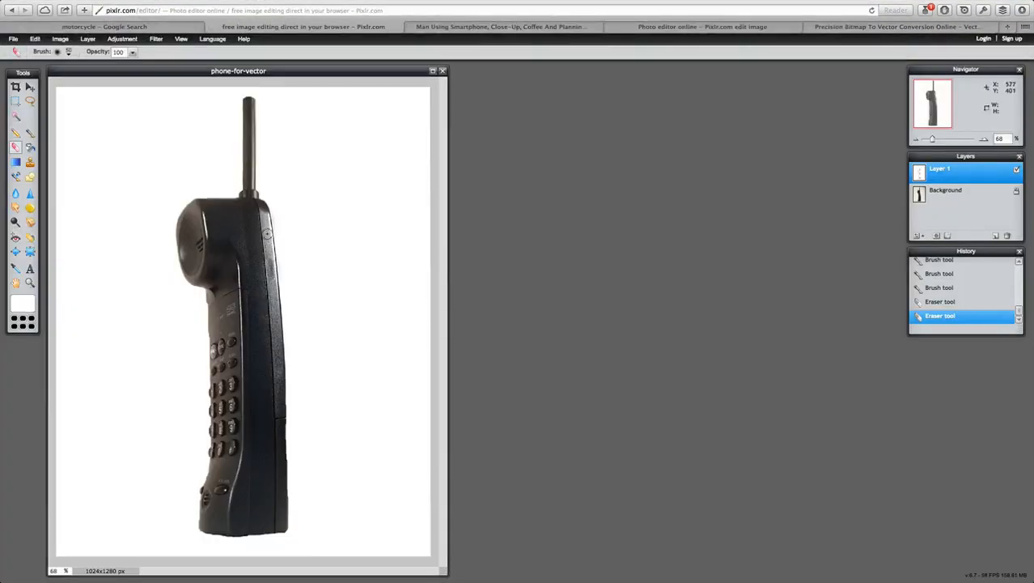
click(836, 25)
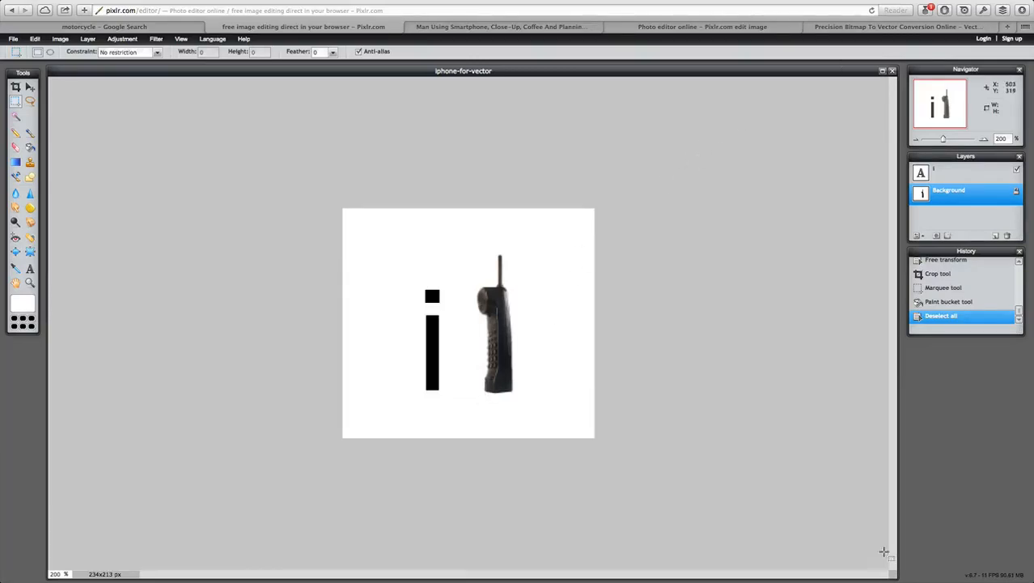
Switch to Vector Magic and upload phone-for-vector.png from the Downloads folder for tracing.
click(806, 26)
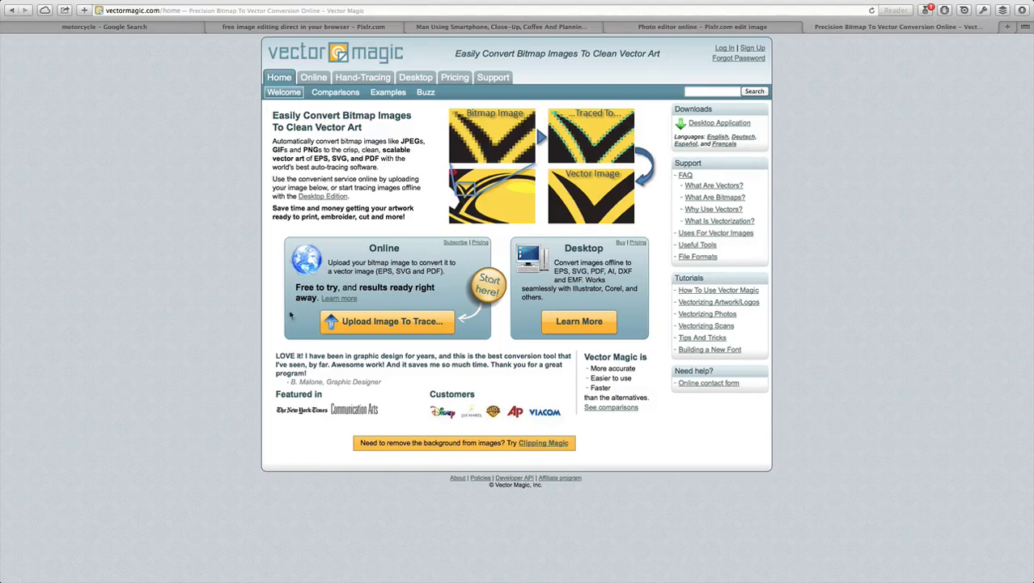
click(411, 323)
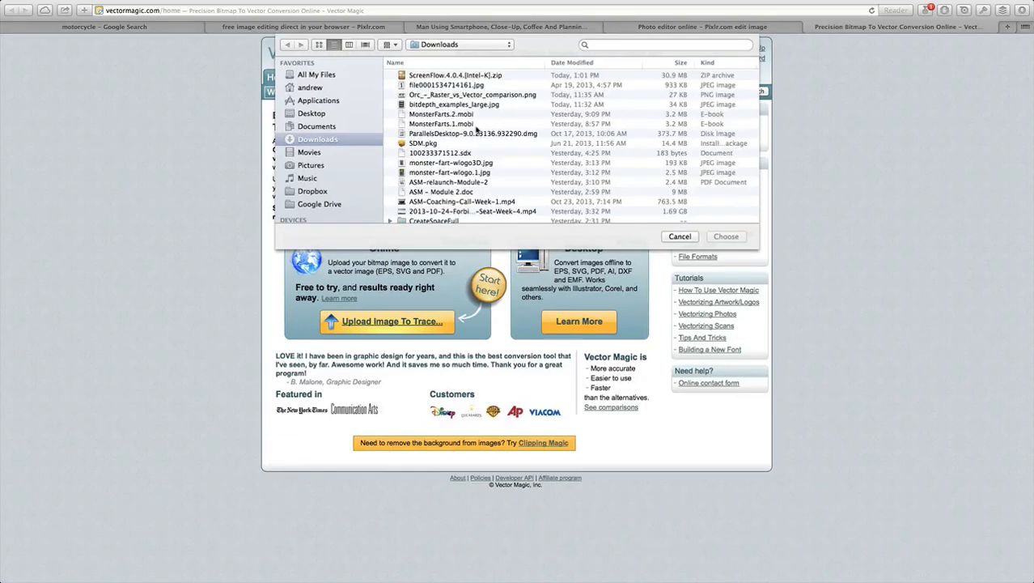
scroll(485, 146, down, 10)
double_click(469, 215)
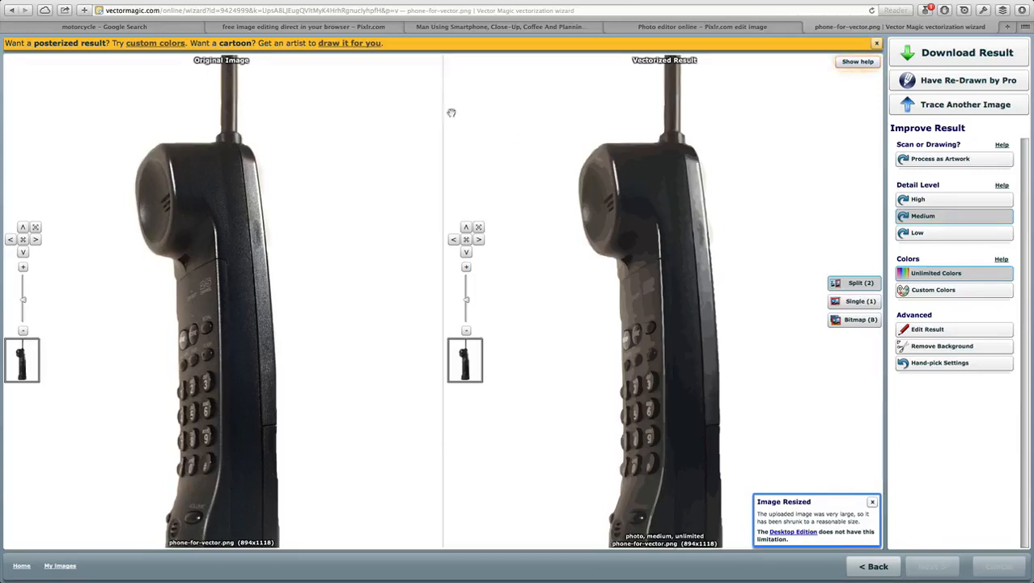
Dismiss the posterized-result banner, check the traced phone in single and split view, and retrace it at low detail.
click(877, 44)
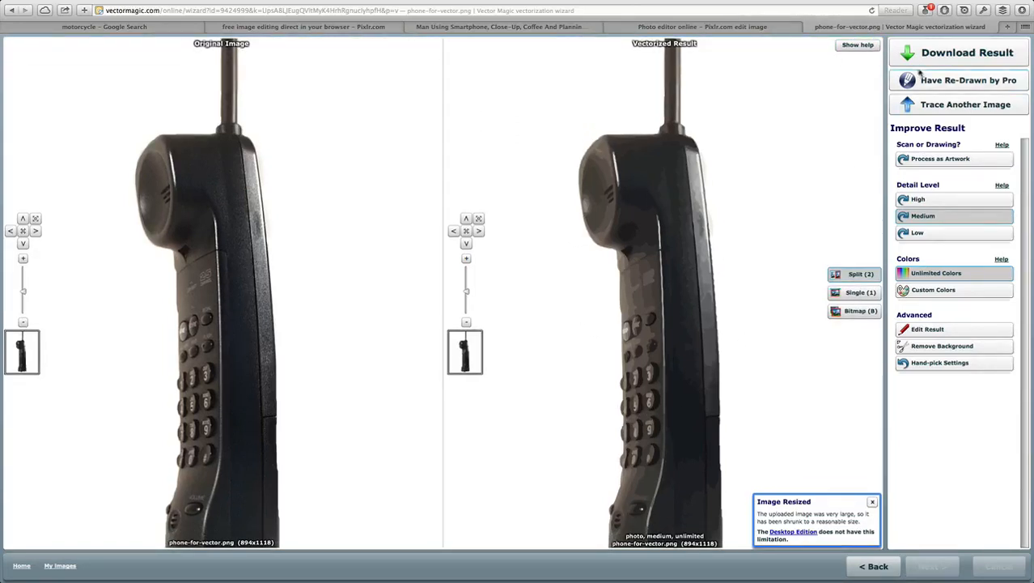
click(862, 292)
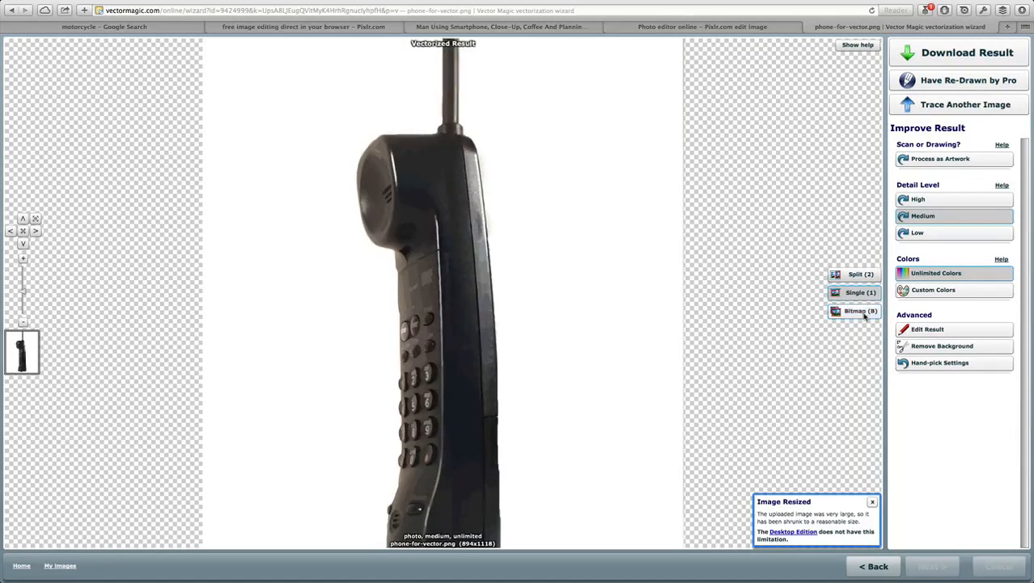
click(861, 275)
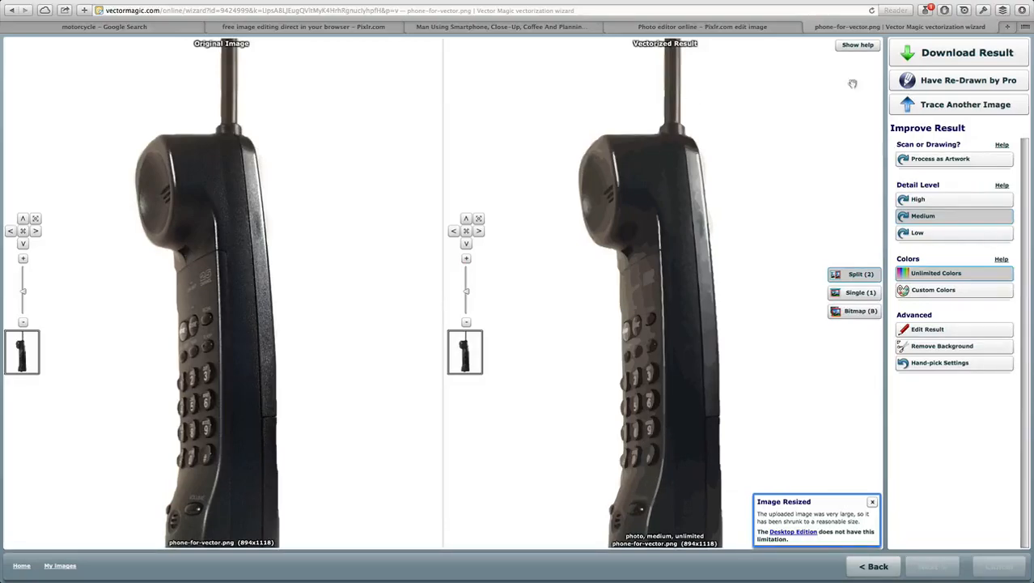
click(929, 234)
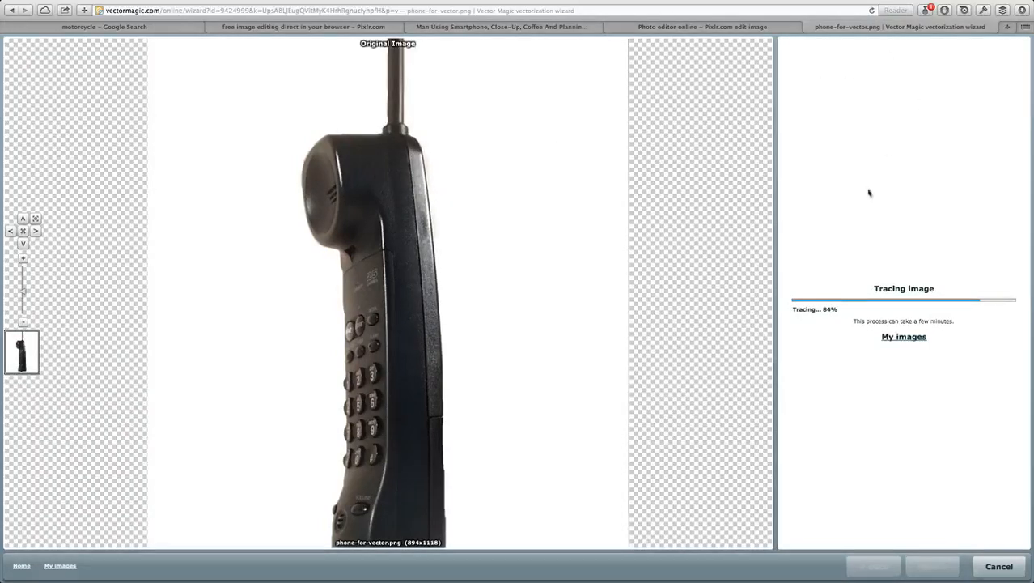
Open the Fiverr website in a new browser tab.
click(1007, 27)
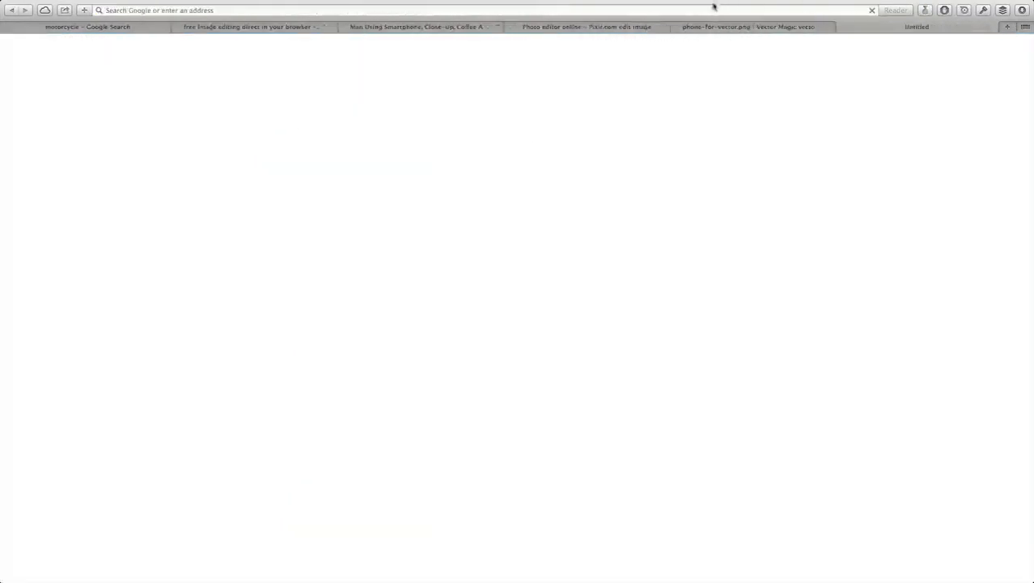
text(g)
key(Return)
text(verr)
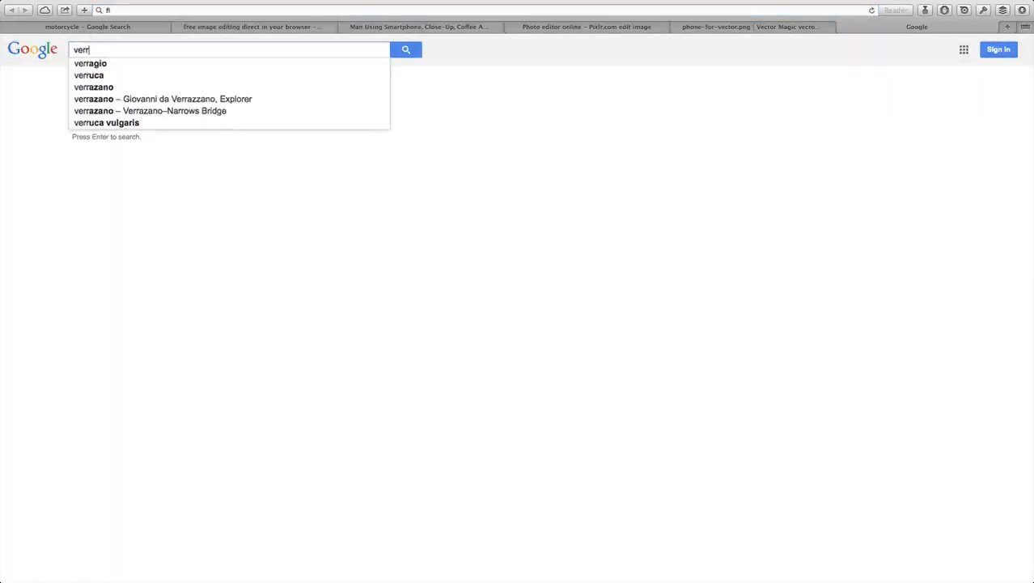
click(705, 9)
text(fiverr)
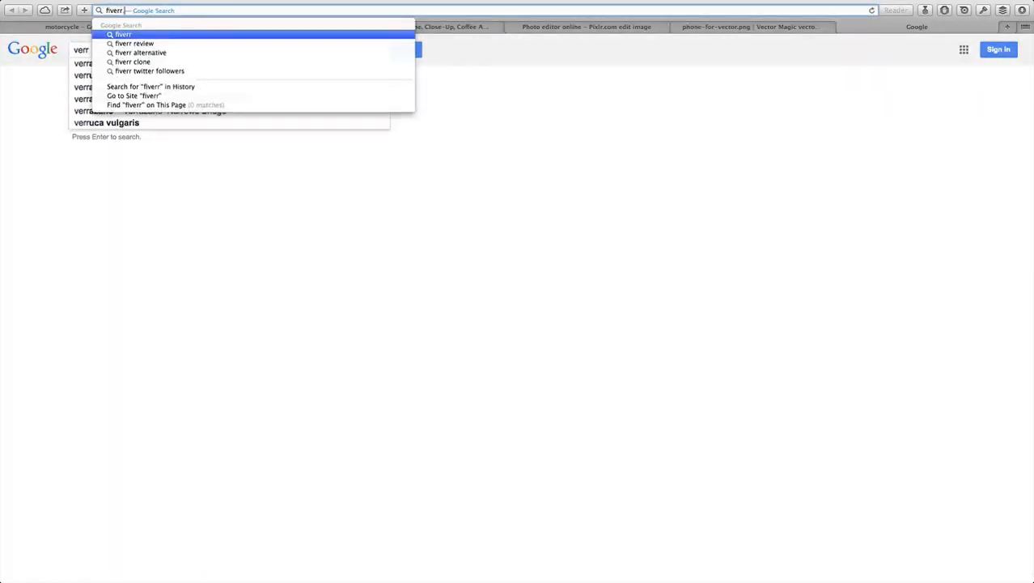
key(Return)
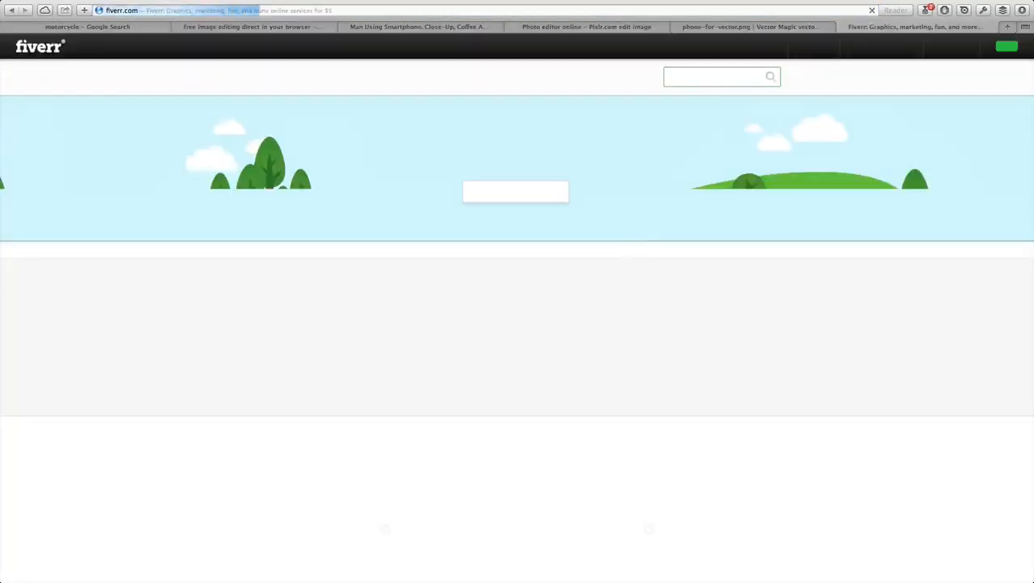
Search Fiverr for "remove background image" and look through the offered gigs.
click(691, 77)
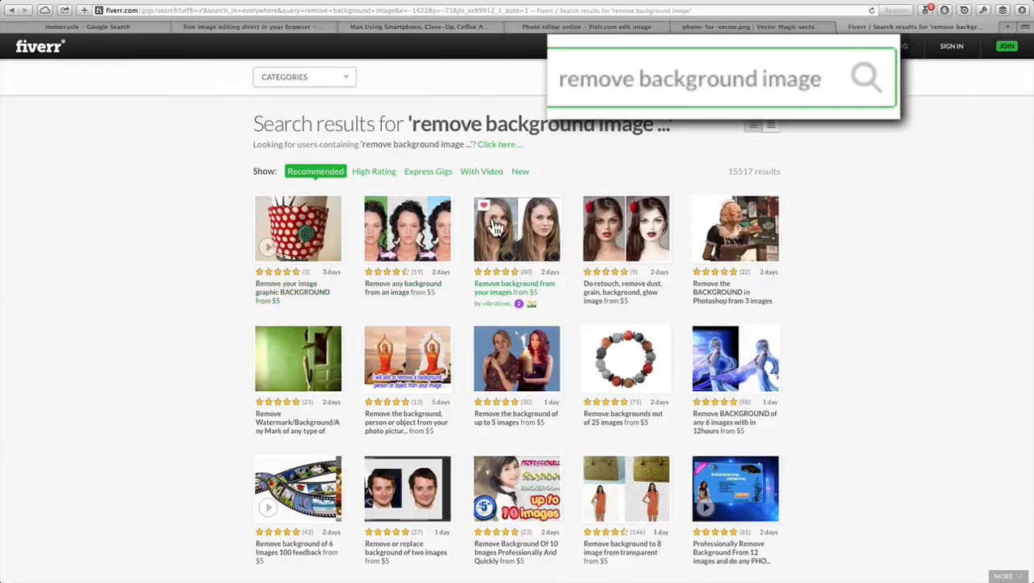
scroll(547, 382, down, 1)
scroll(547, 382, down, 5)
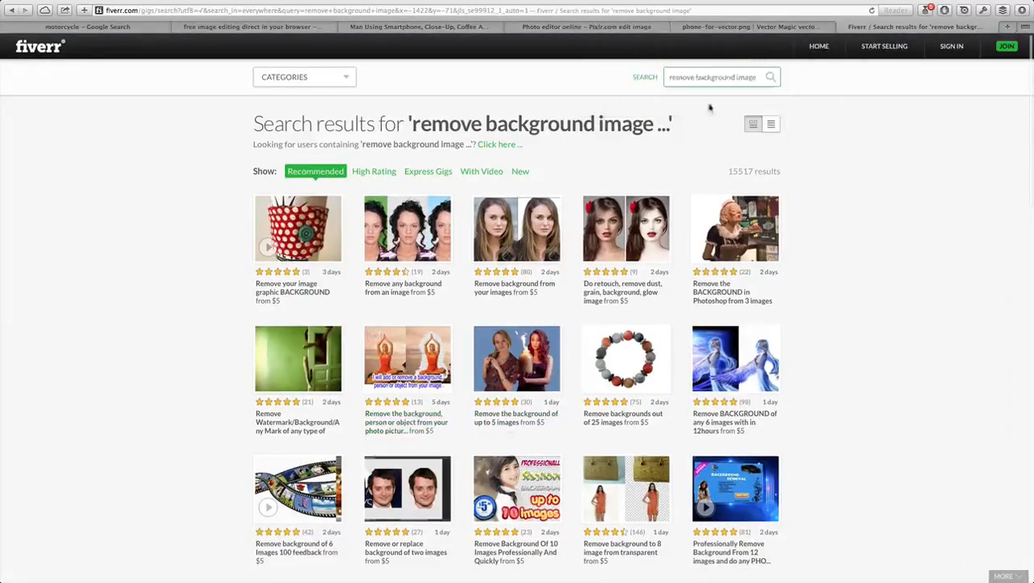
Return to Vector Magic, dismiss the banner and compare the whole low-detail phone trace with the original image.
click(723, 27)
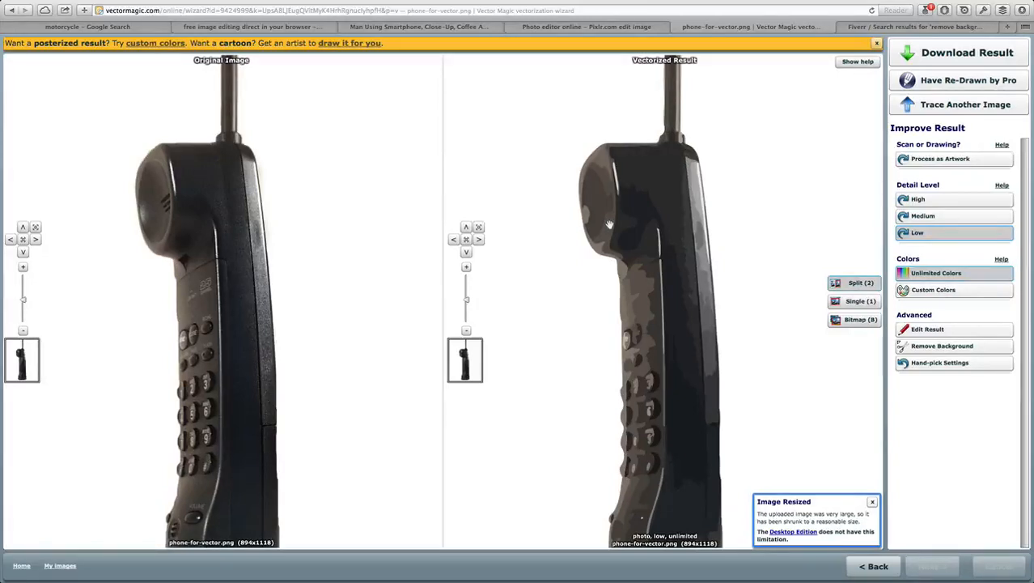
click(876, 43)
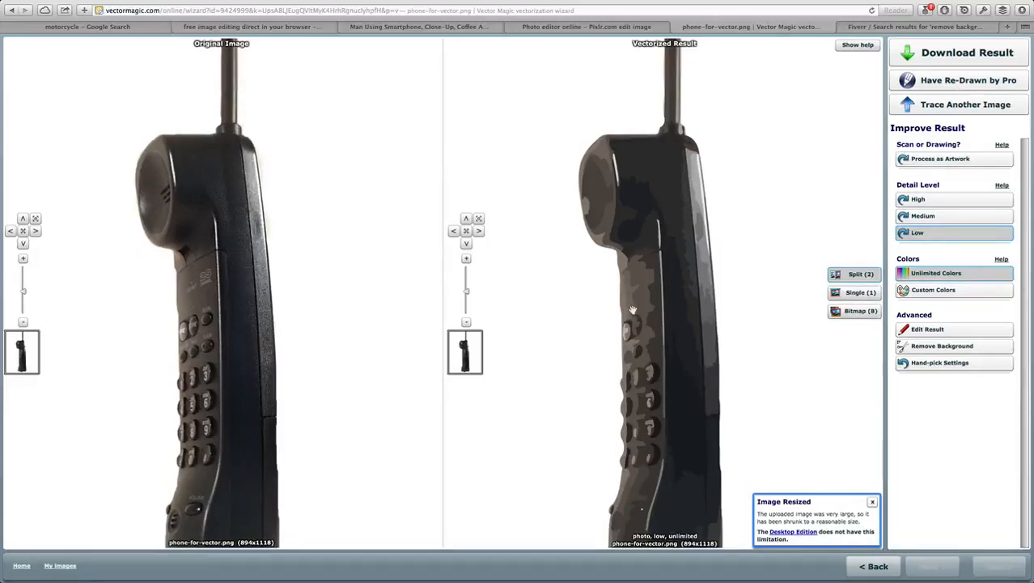
click(467, 322)
click(466, 322)
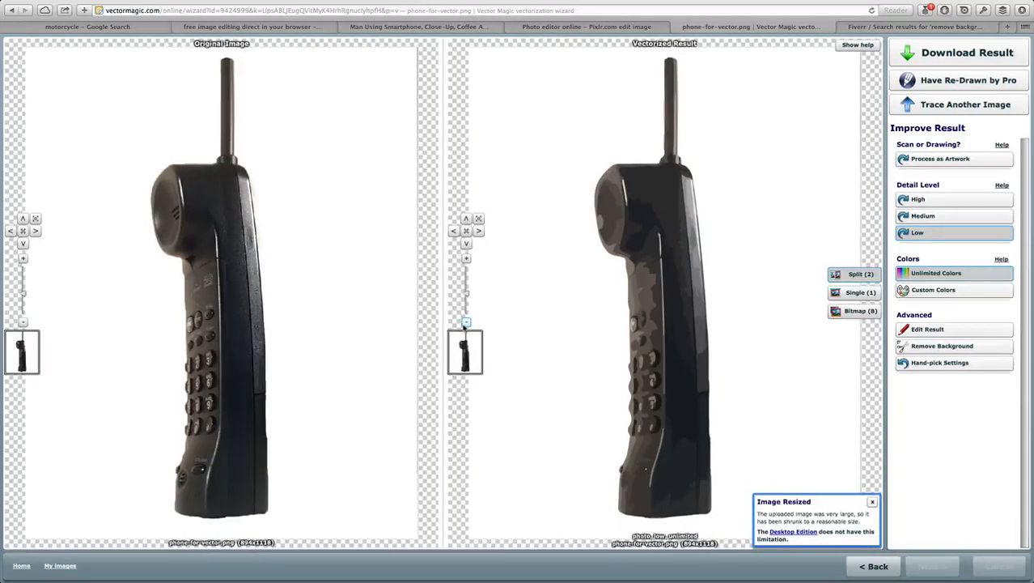
click(466, 322)
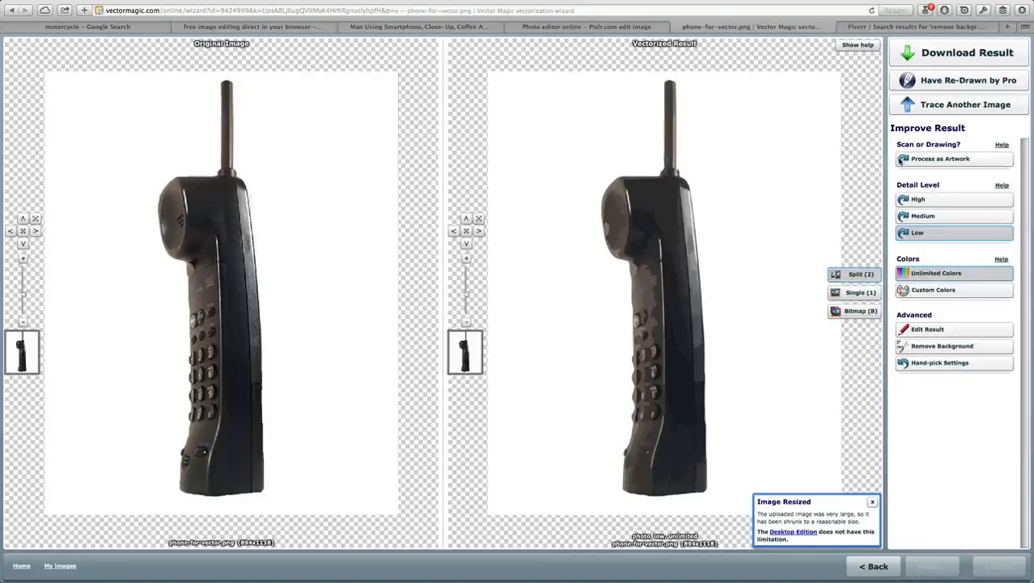
Retrace the phone image as artwork and view more of the phone in the comparison.
click(933, 158)
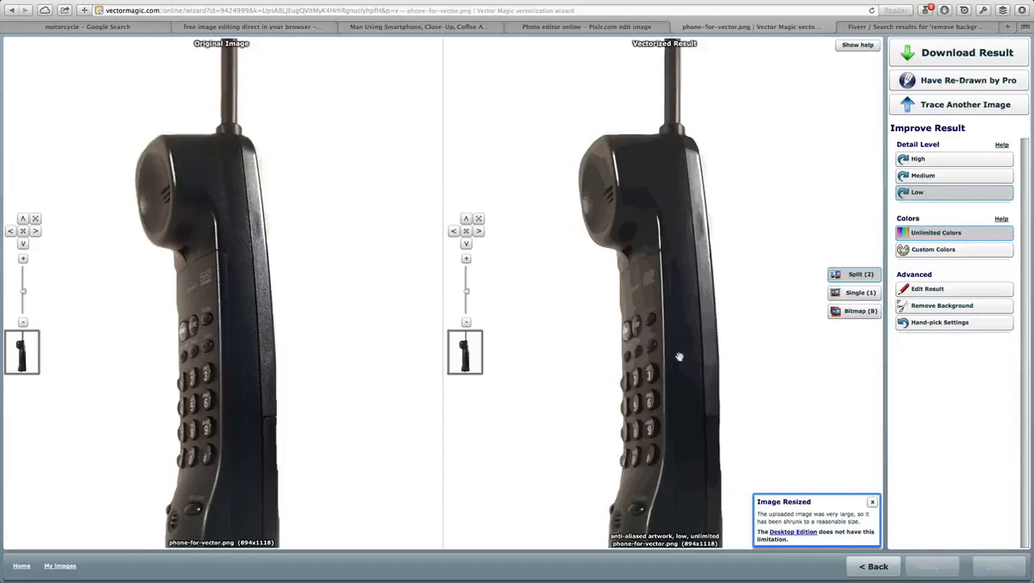
click(467, 323)
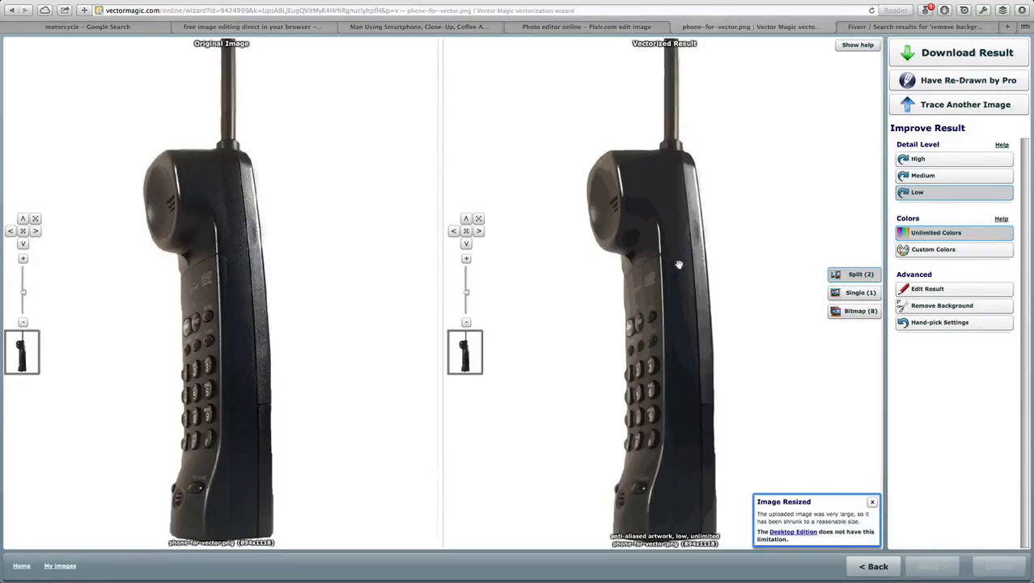
Retrace the phone with custom colors using the suggested two-color palette of white and near-black.
click(938, 250)
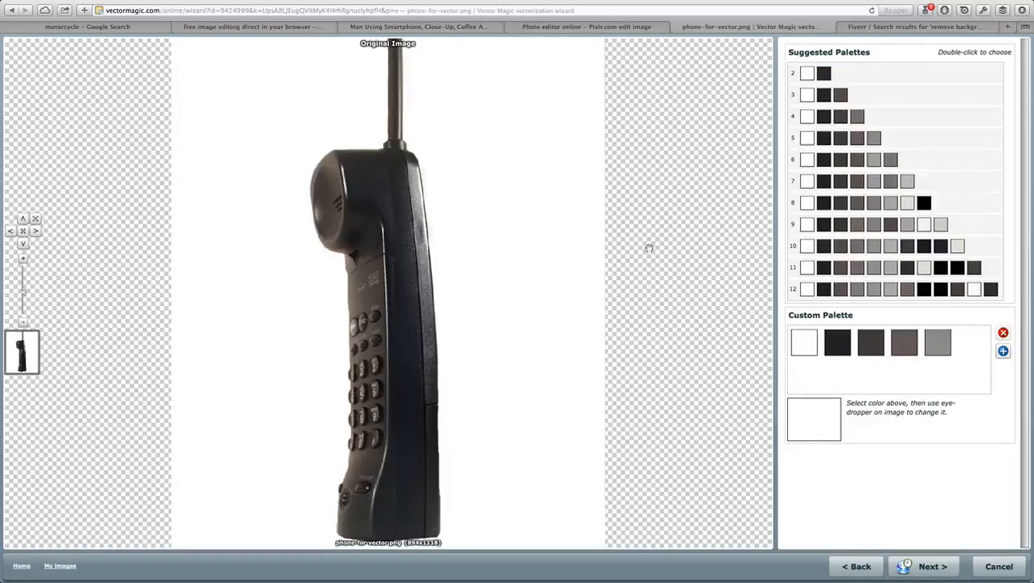
double_click(836, 73)
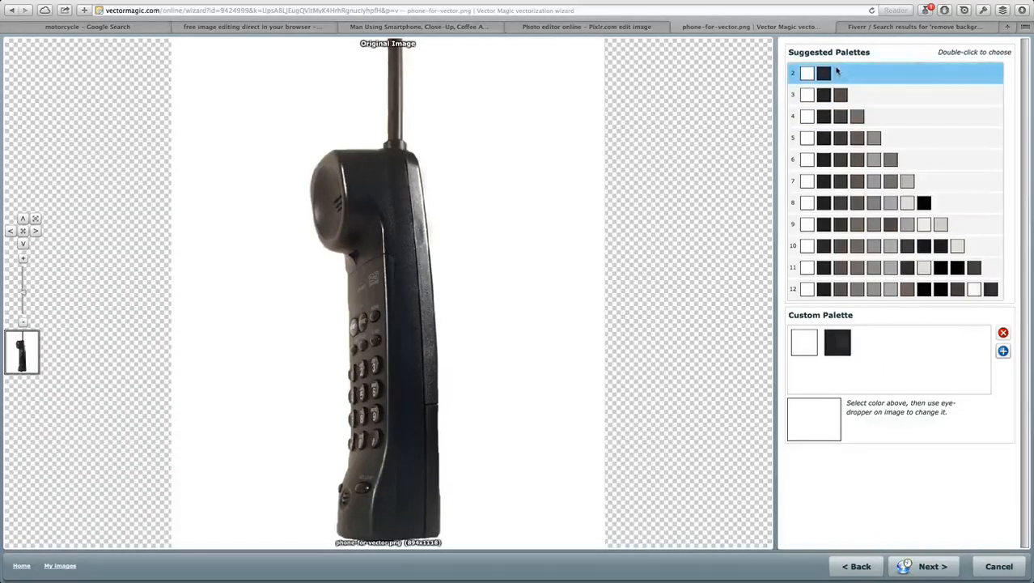
click(928, 566)
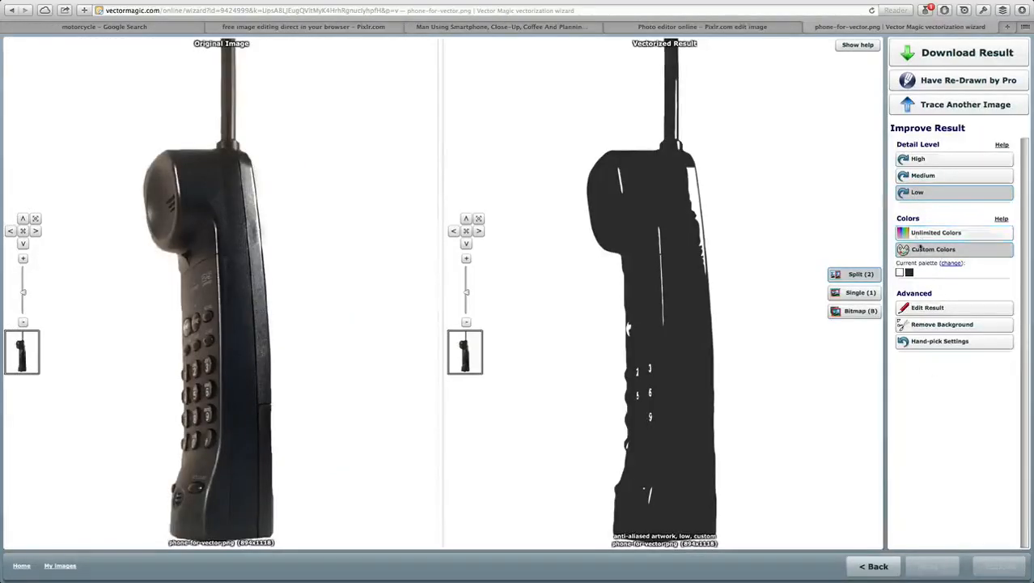
Change the custom colors to the suggested four-color palette, select its near-black swatch, and start retracing the phone.
click(931, 251)
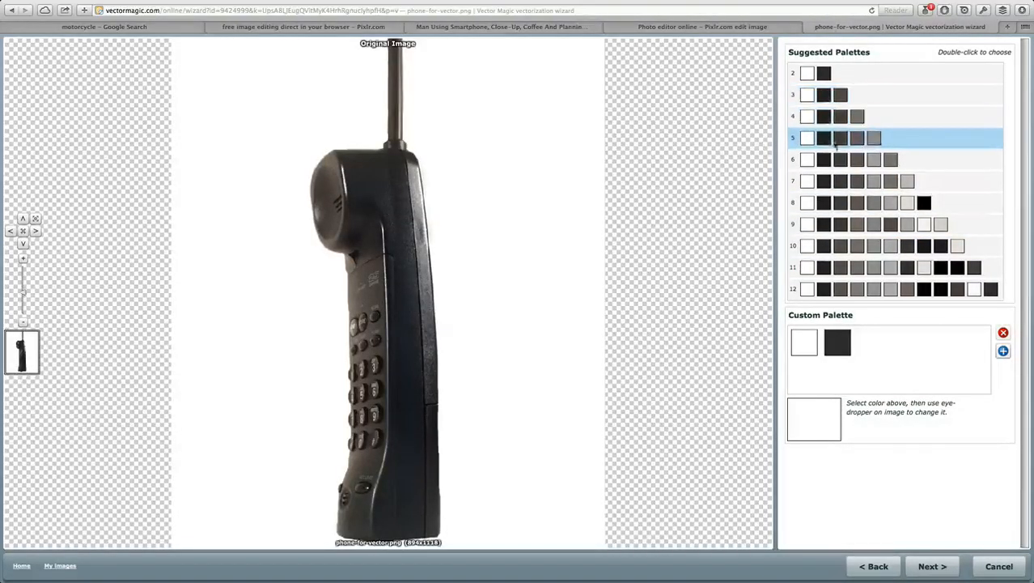
double_click(837, 120)
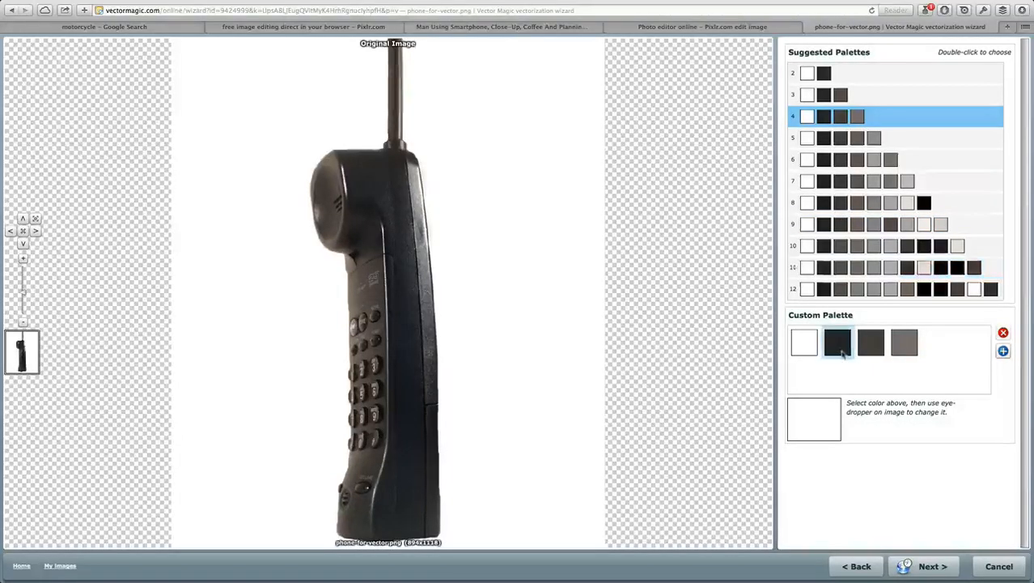
click(842, 350)
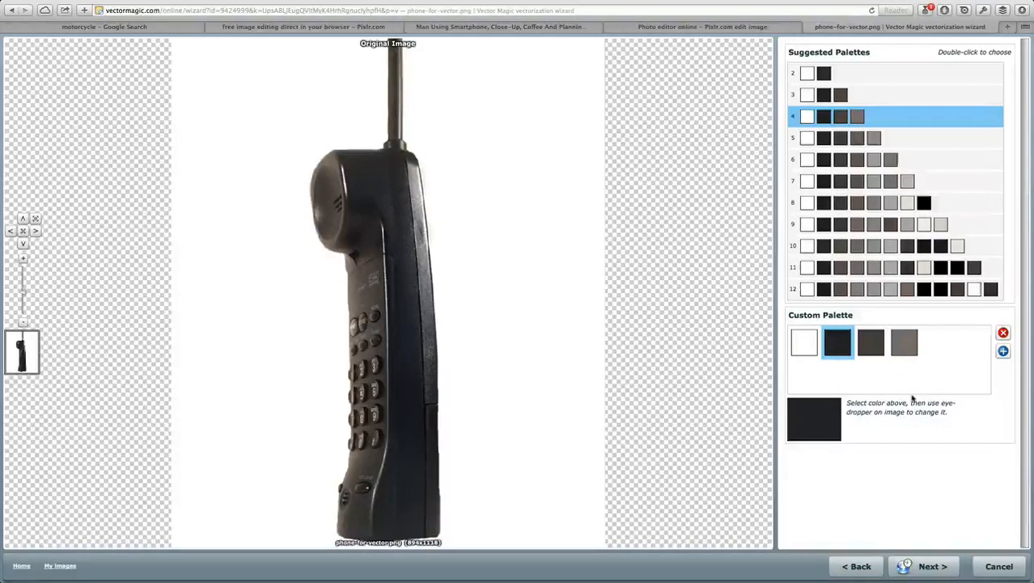
click(919, 564)
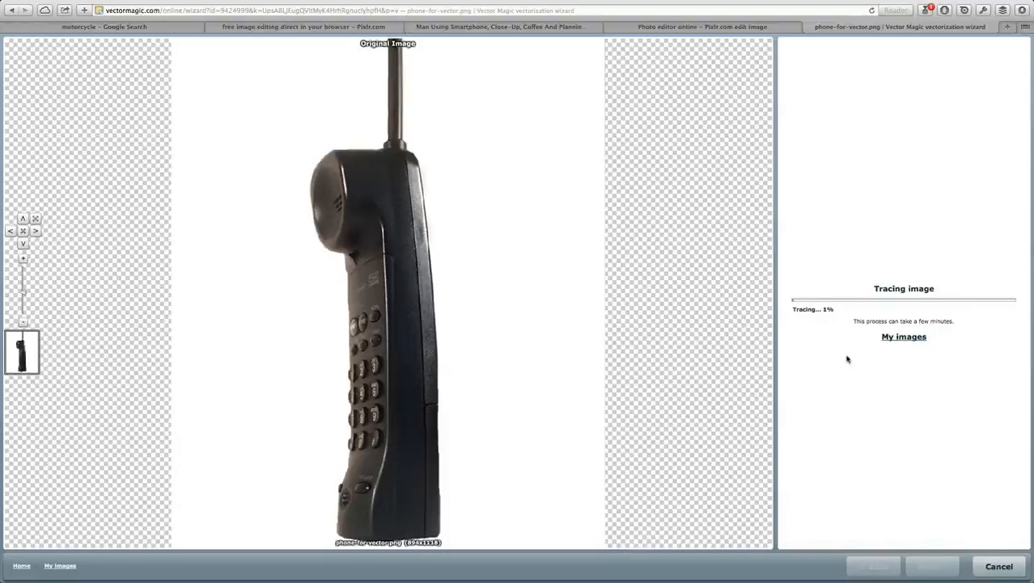